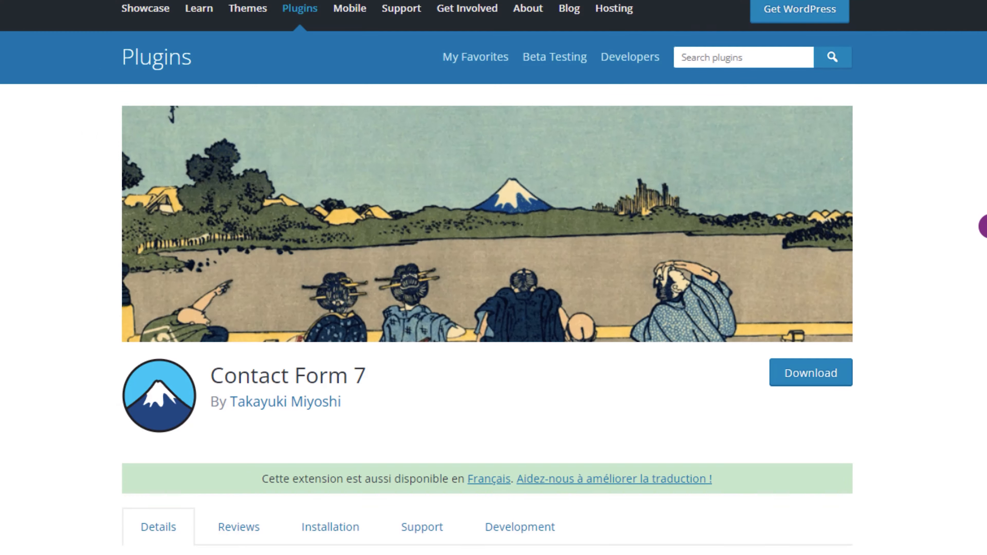
- Examine the Contact Form 7 plugin page, the email-only contact page, and the contact form page in desktop and mobile layouts
scroll(488, 277, "down", 5)
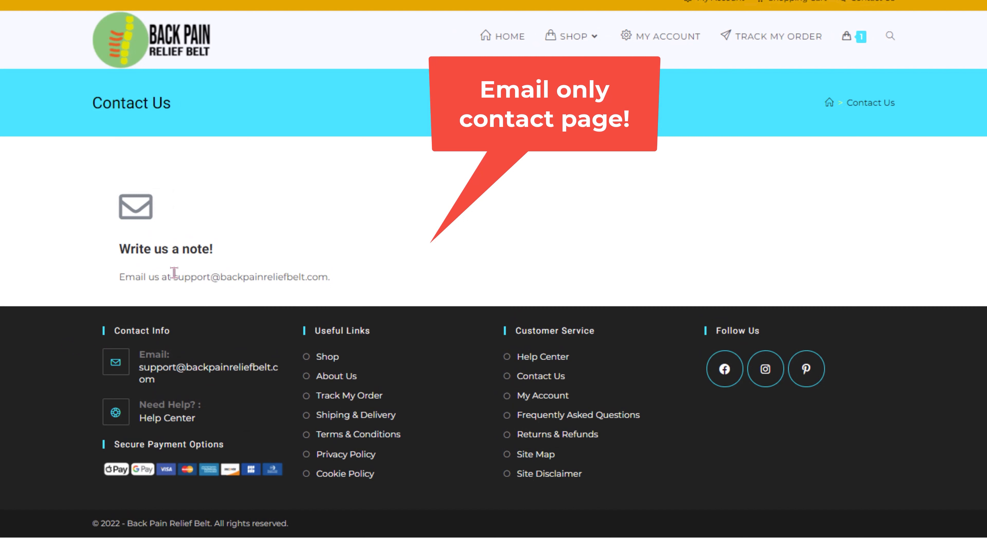
left_click_drag(171, 277, 203, 276)
left_click_drag(330, 274, 459, 263)
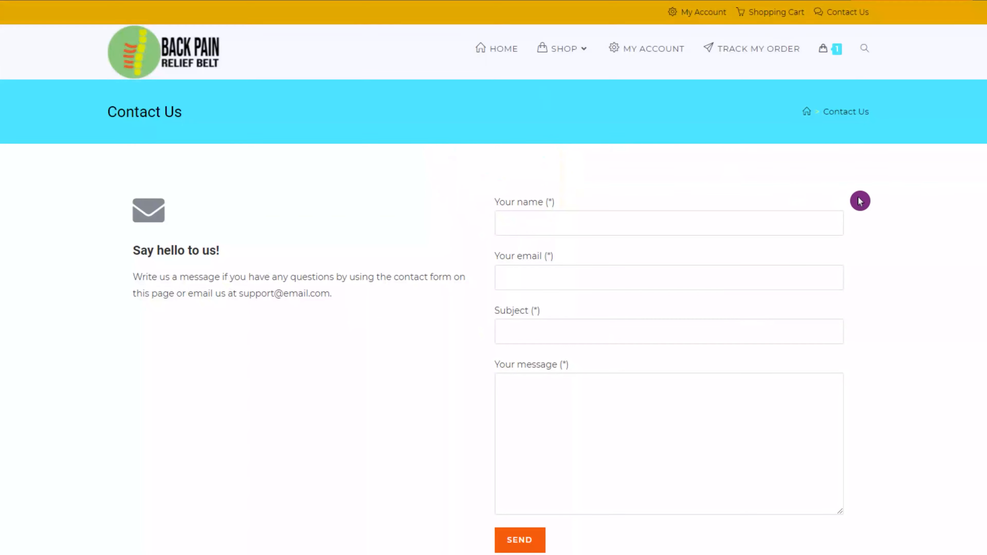
scroll(494, 272, "down", 2)
scroll(494, 272, "up", 2)
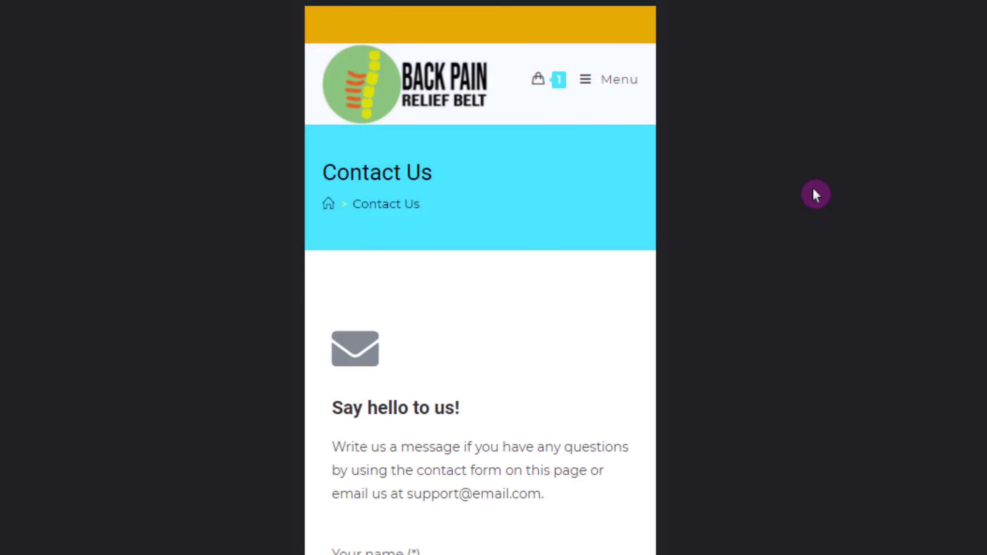
scroll(637, 218, "down", 4)
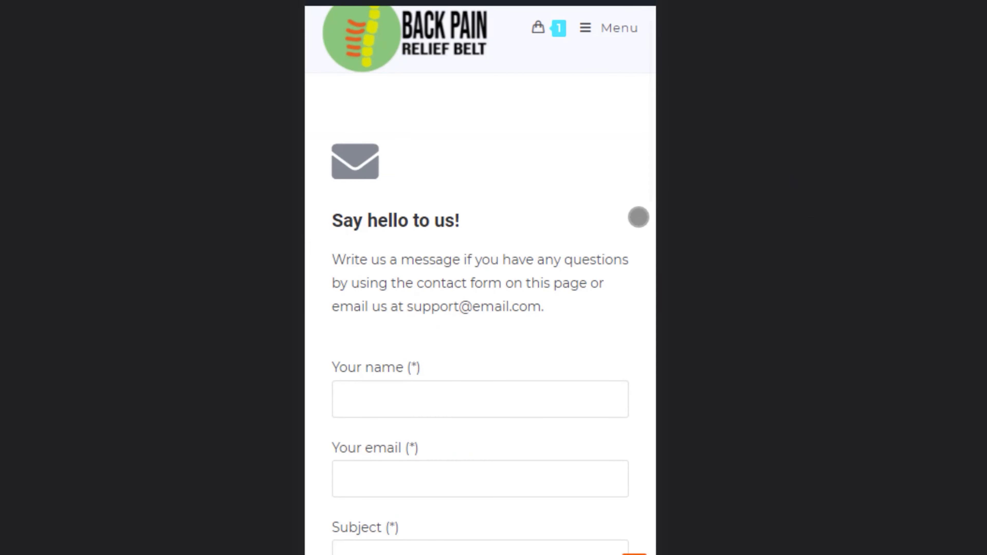
scroll(601, 215, "up", 4)
scroll(638, 217, "down", 4)
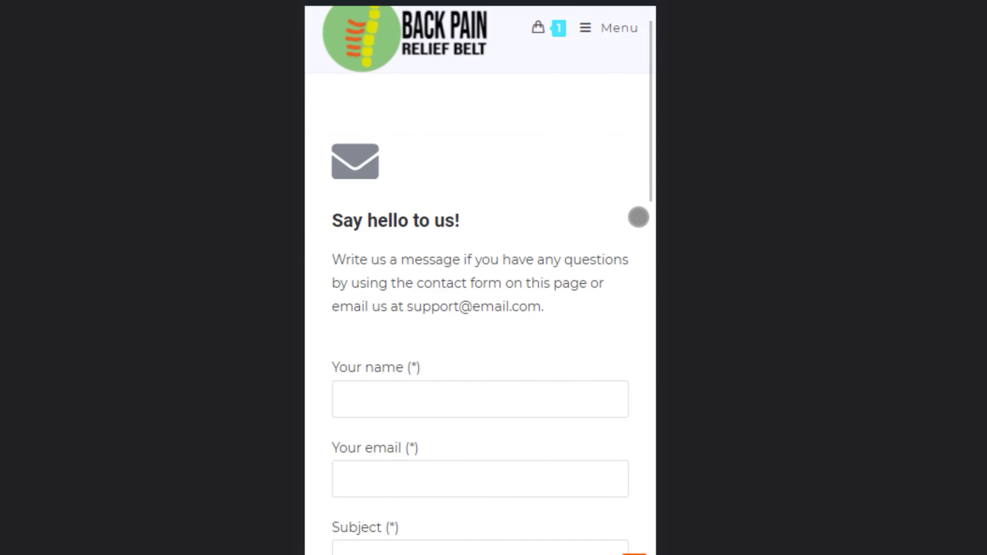
scroll(601, 214, "up", 4)
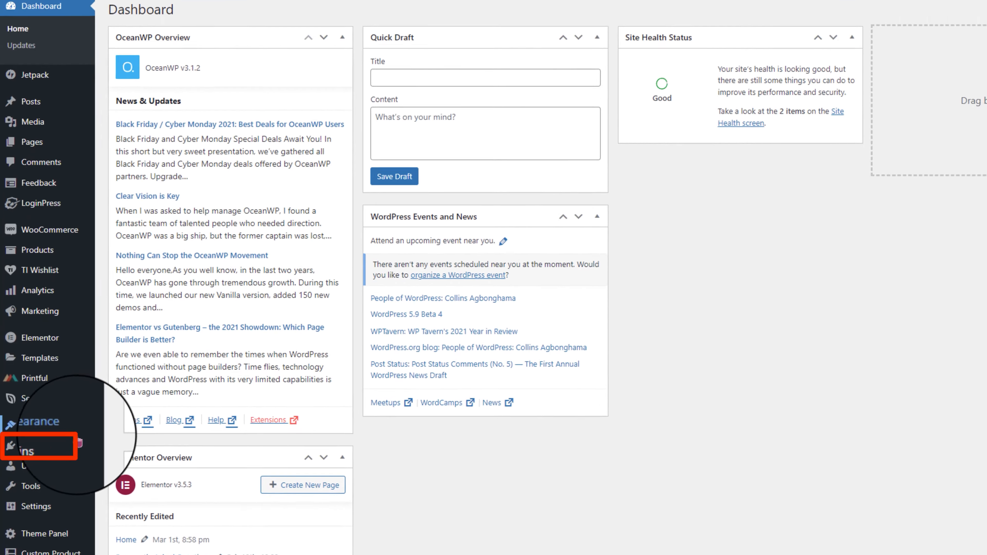
- Open the page for adding new plugins and search by keyword for "contact from 7"
mouse_move(46, 447)
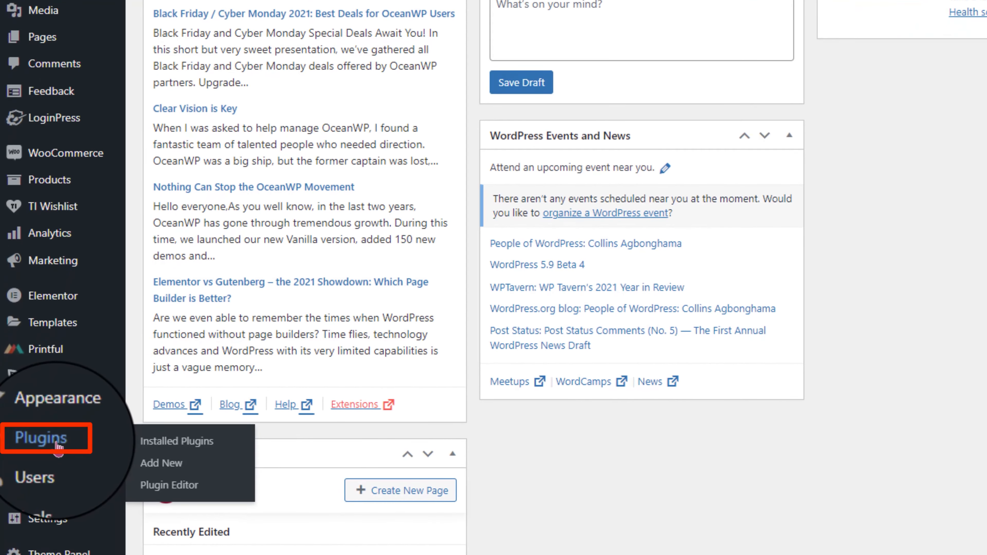
left_click(58, 445)
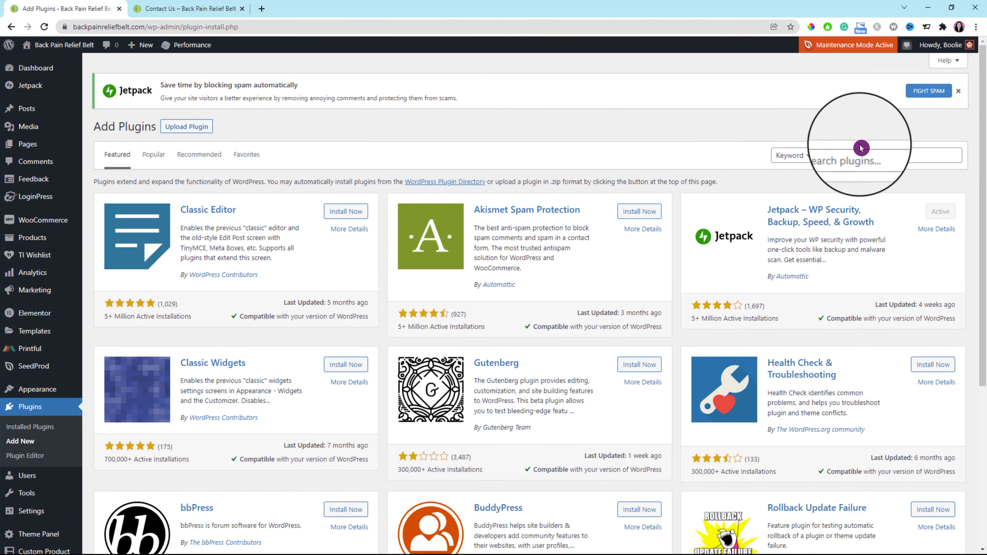
left_click(860, 148)
type("contact from 7")
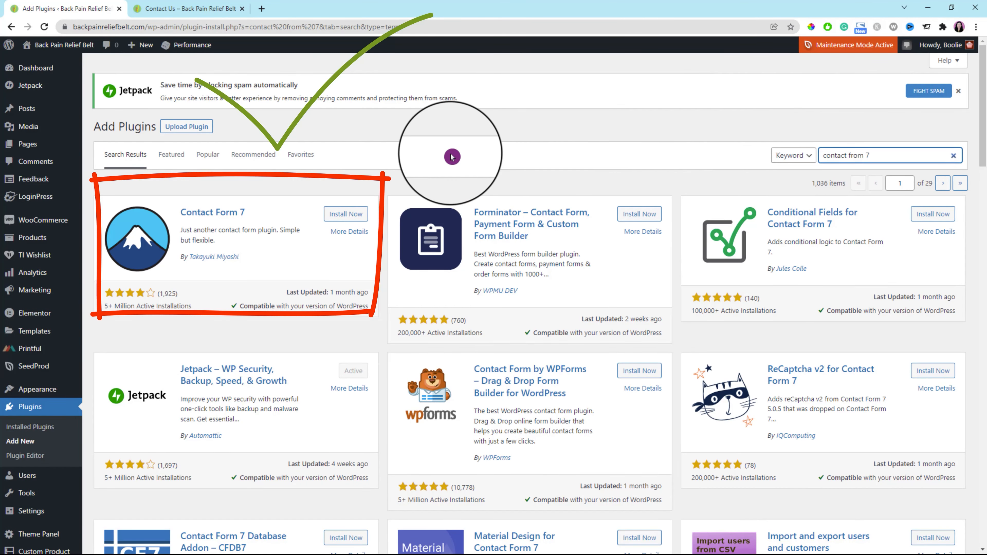
- Install and activate the Contact Form 7 plugin, and enable its automatic updates
left_click(347, 216)
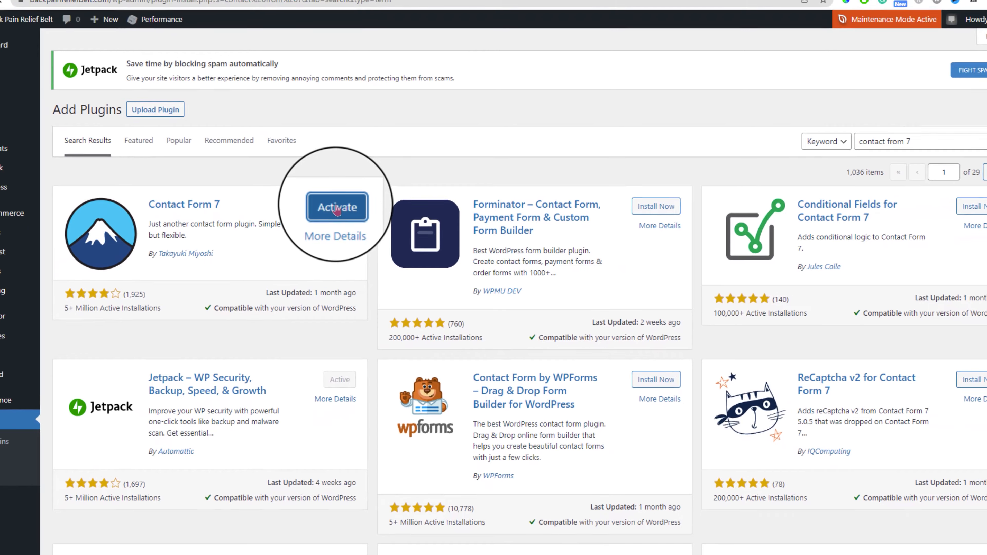
left_click(336, 209)
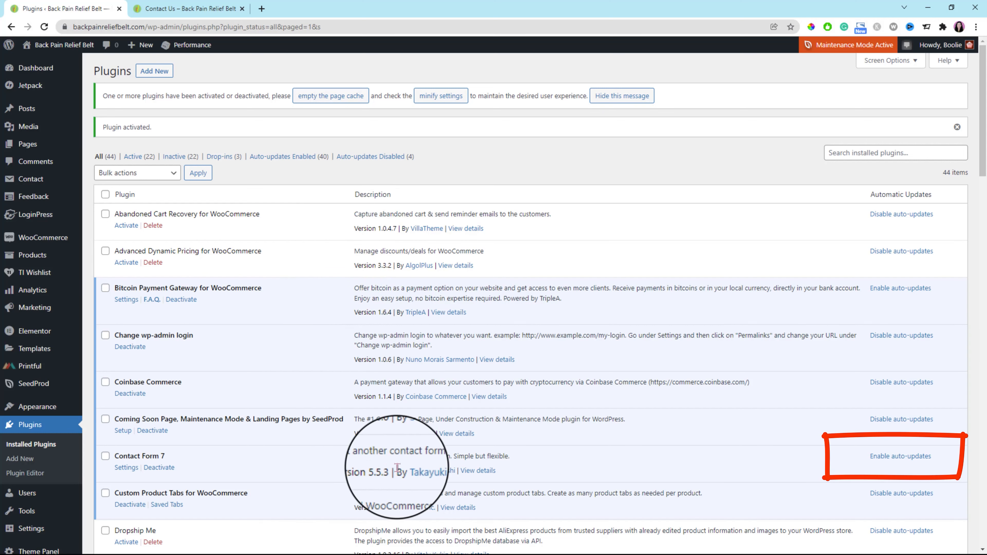
left_click(895, 457)
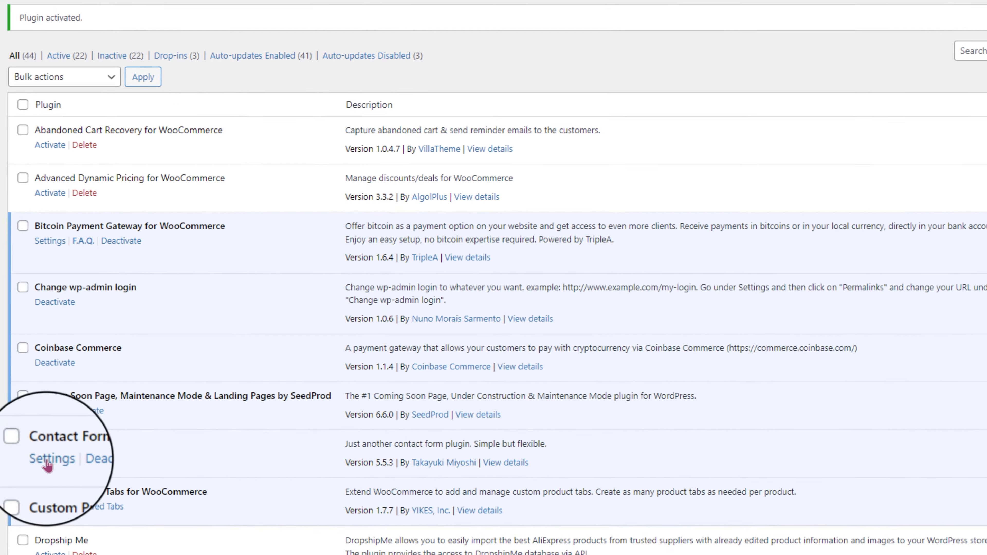
- Open the Contact Form 7 settings and bring up "Contact form 1" for editing
left_click(47, 461)
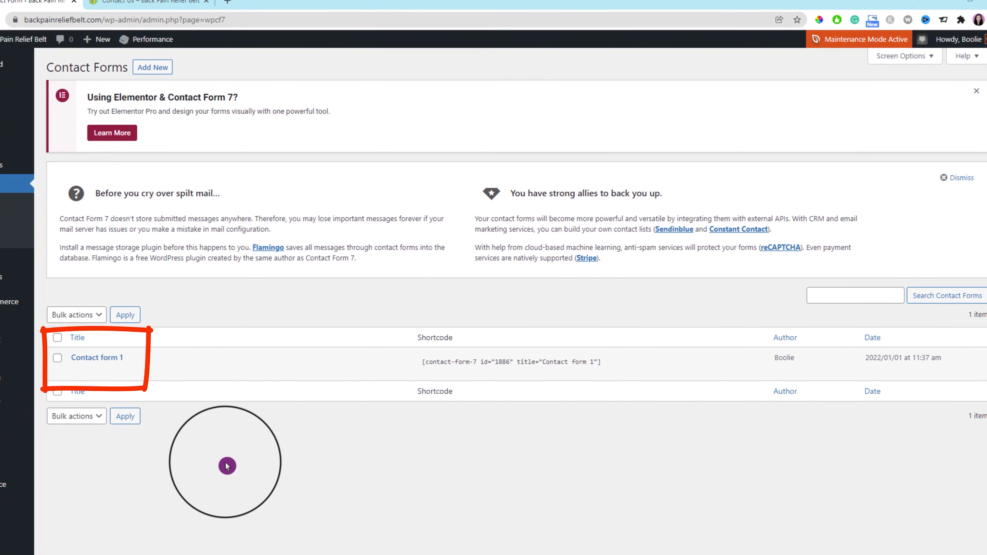
mouse_move(138, 375)
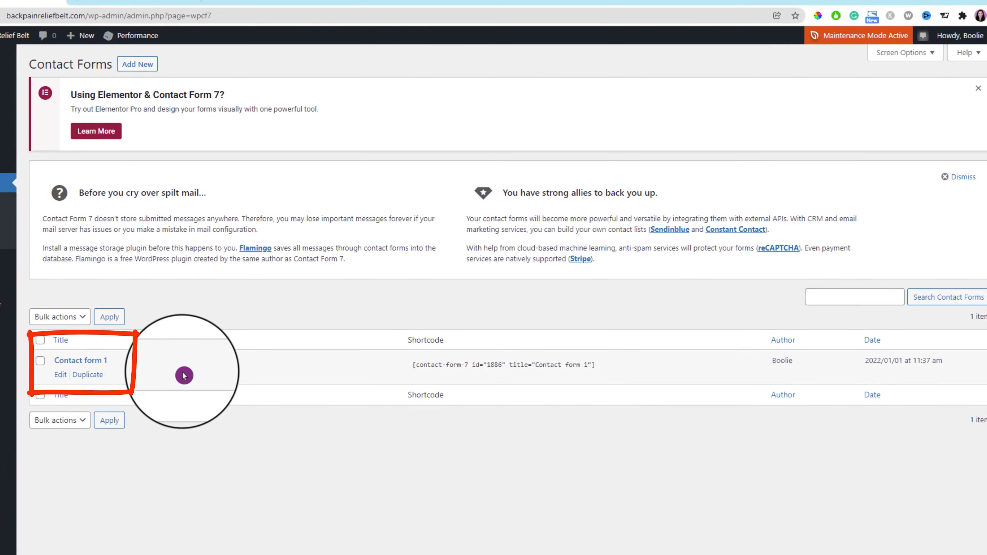
left_click(98, 366)
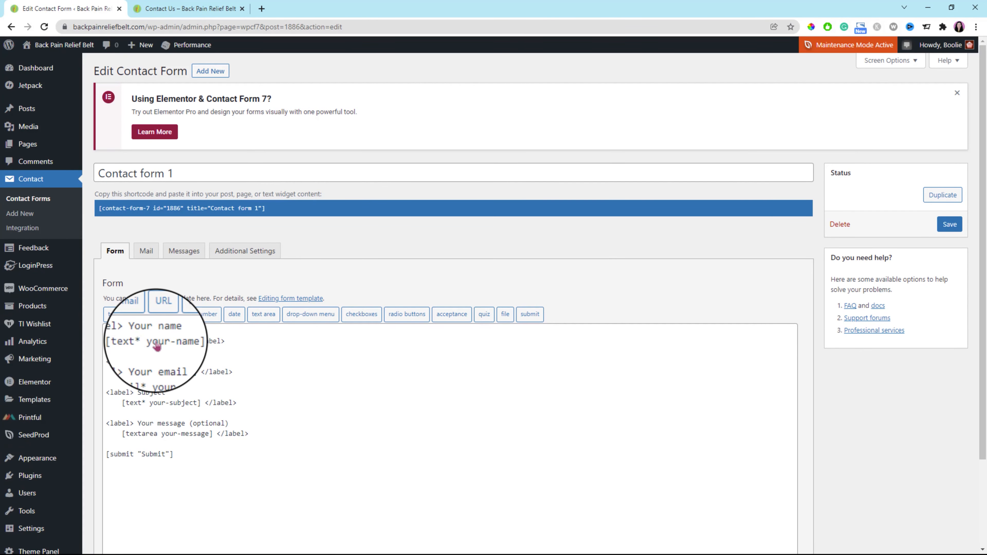
left_click(174, 173)
left_click_drag(174, 173, 97, 173)
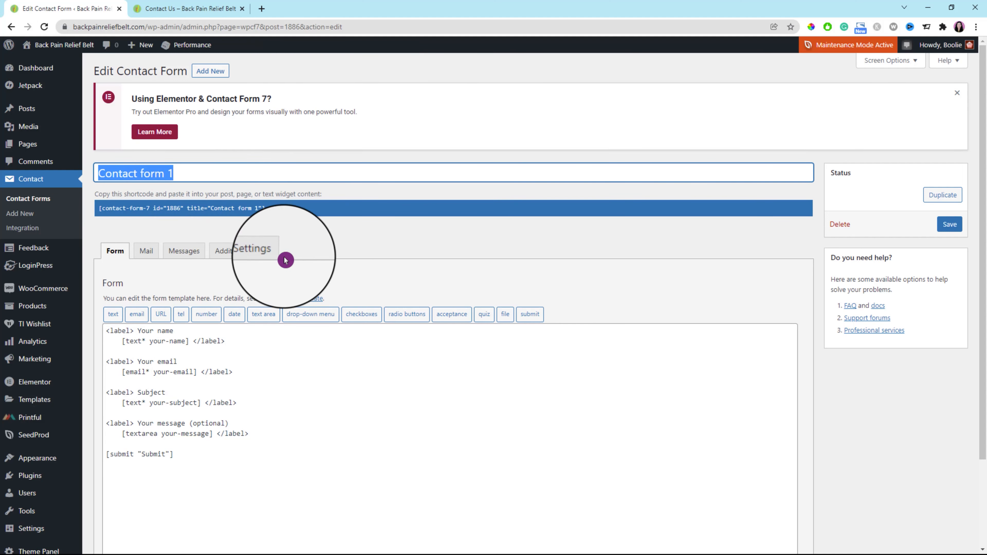
- In the form template, change the message label's suffix to "(required)", set the submit text to "Send", and make the textarea tag required with an asterisk
left_click(316, 358)
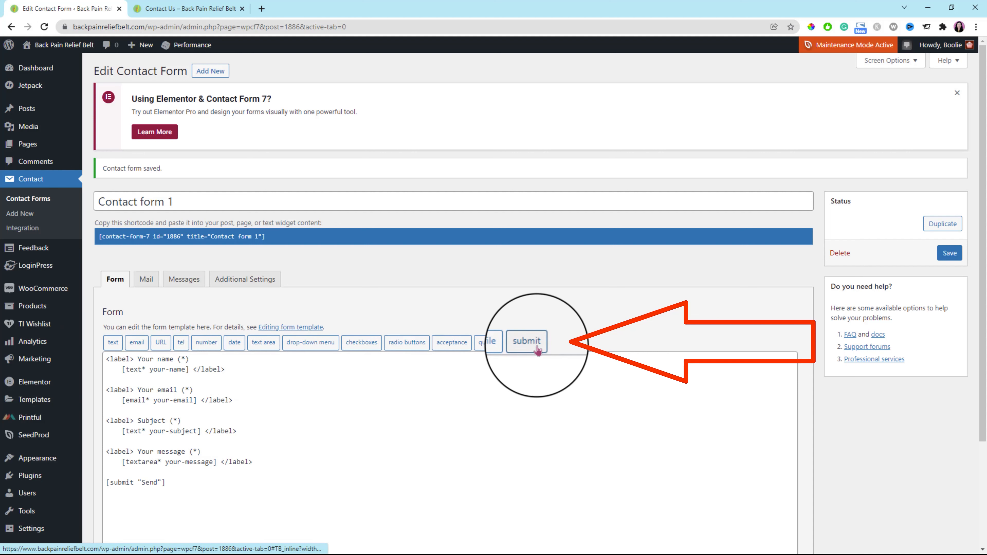
left_click(326, 465)
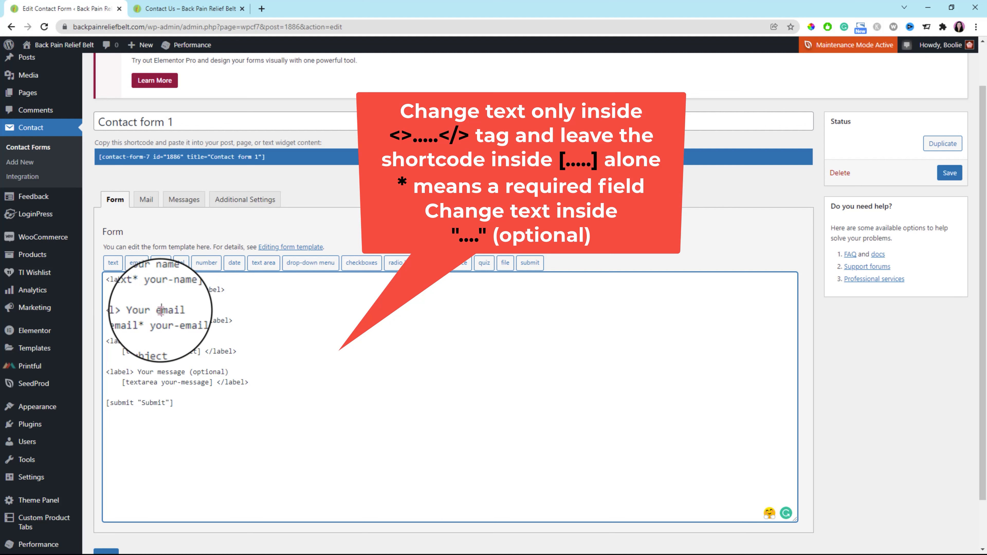
left_click(154, 351)
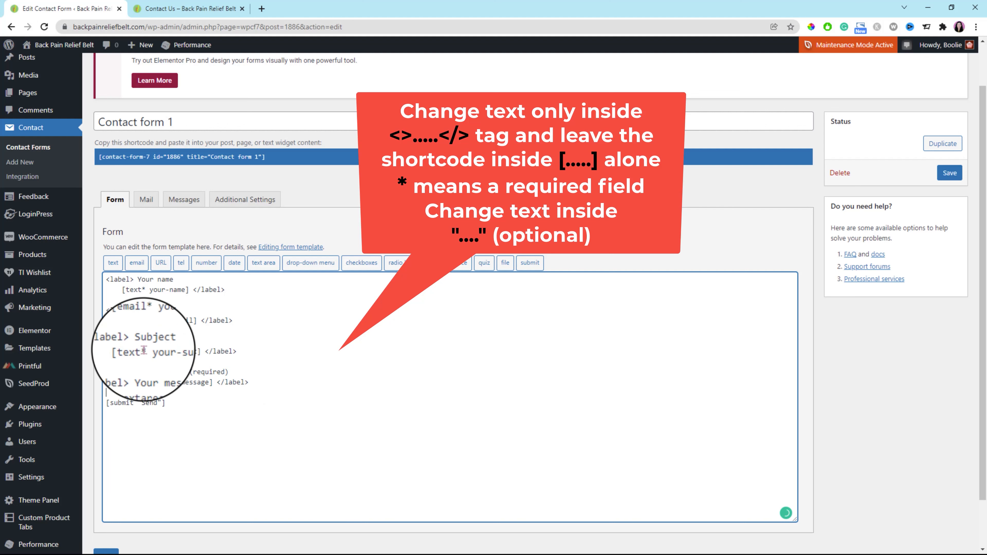
left_click_drag(142, 351, 146, 351)
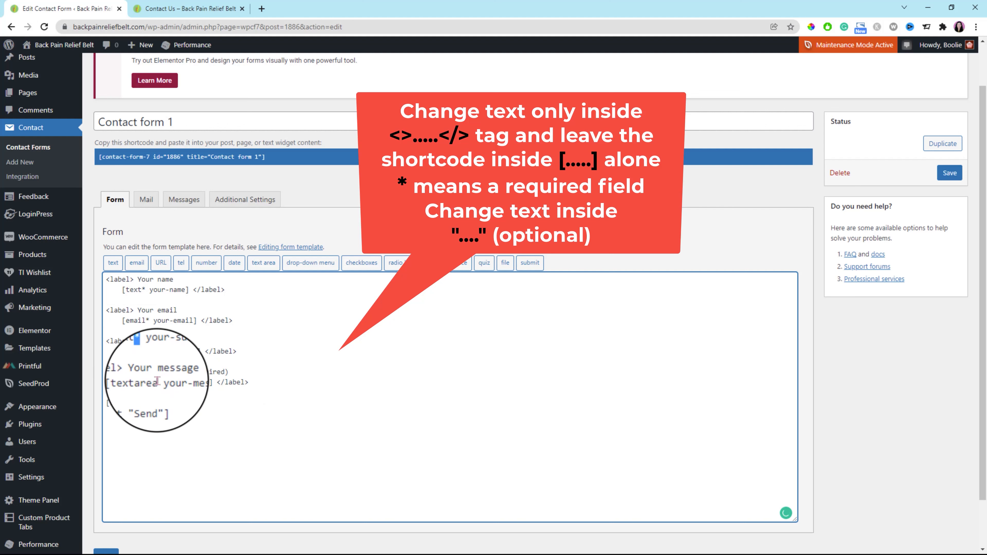
left_click(157, 381)
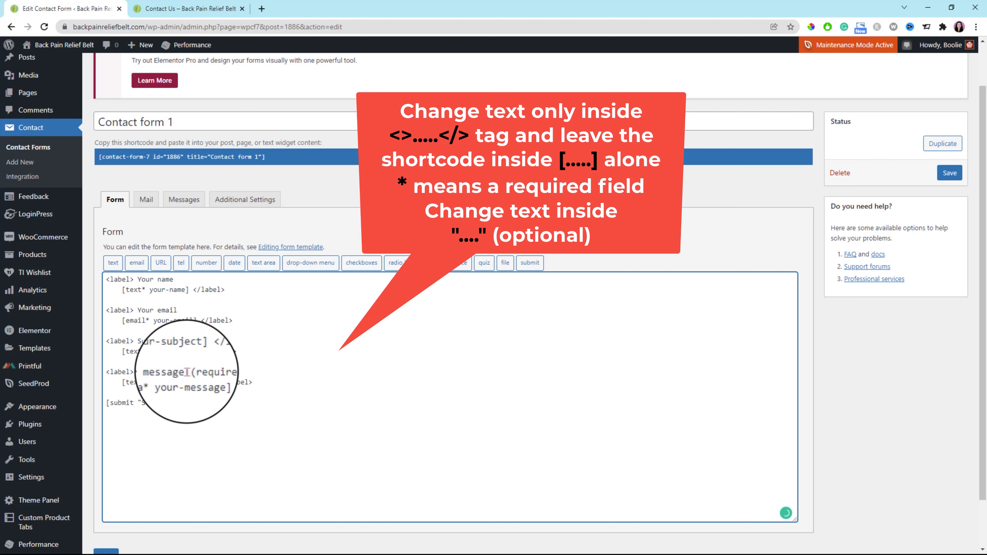
- Add "(*)" after the "Your name", "Your email" and "Subject" labels in the form template
left_click_drag(189, 372, 228, 372)
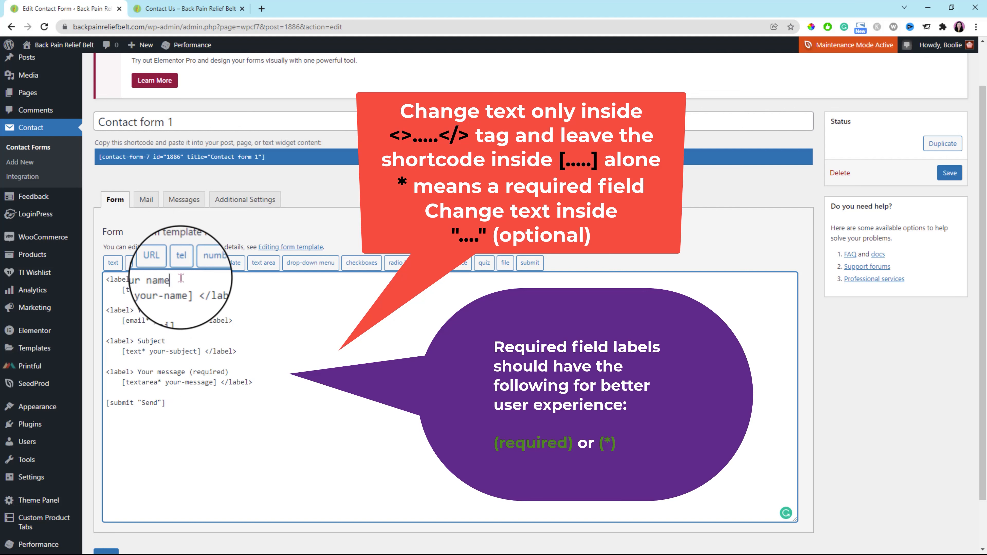
left_click_drag(179, 279, 211, 280)
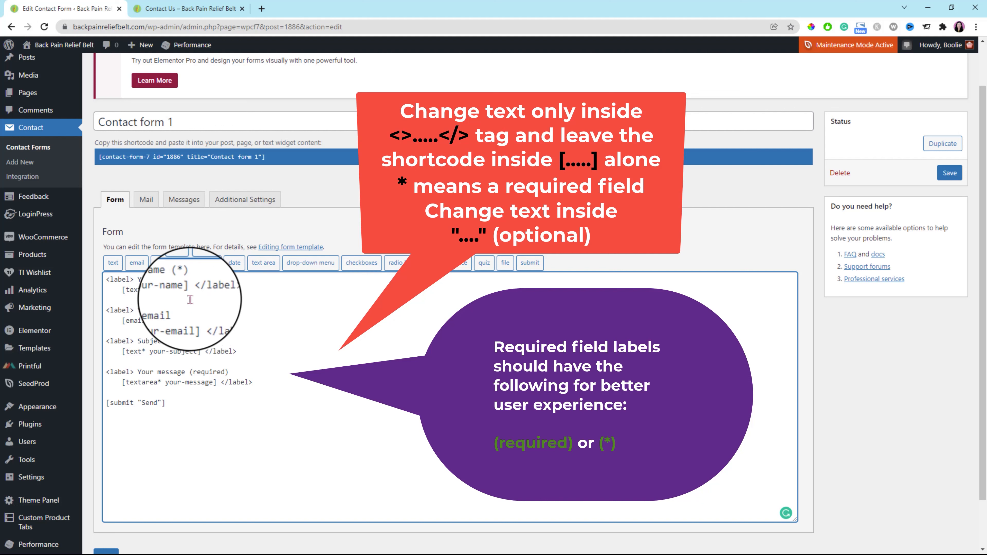
left_click_drag(177, 279, 189, 280)
key("ctrl+c")
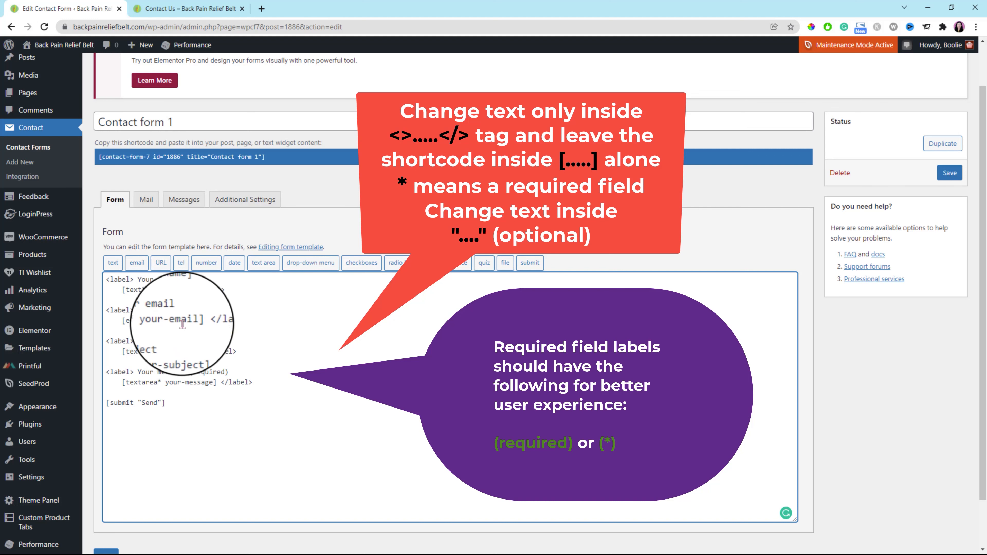
left_click(186, 310)
key("ctrl+v")
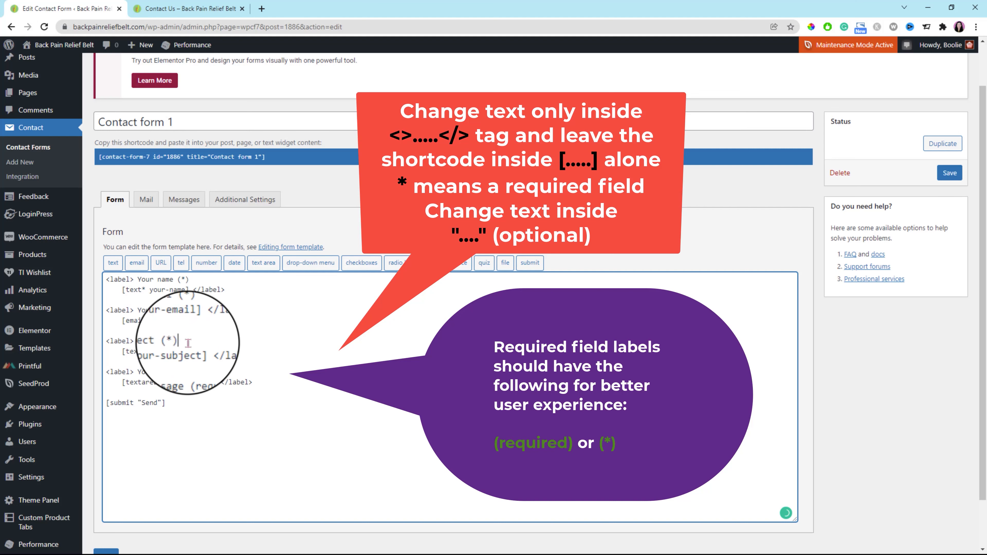
- Replace "(required)" after the "Your message" label with "(*)" and save the contact form
left_click_drag(189, 372, 228, 371)
key("ctrl+v")
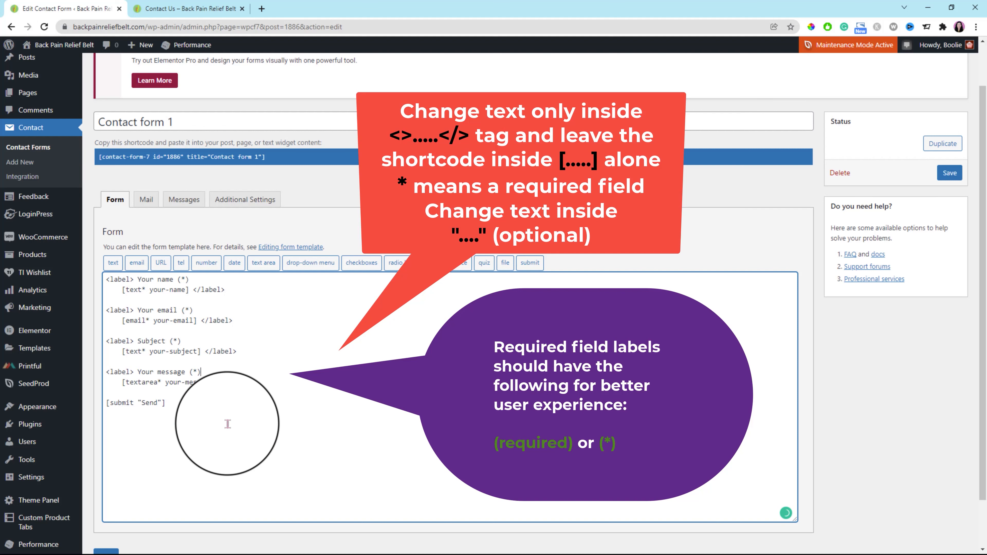
scroll(220, 429, "down", 1)
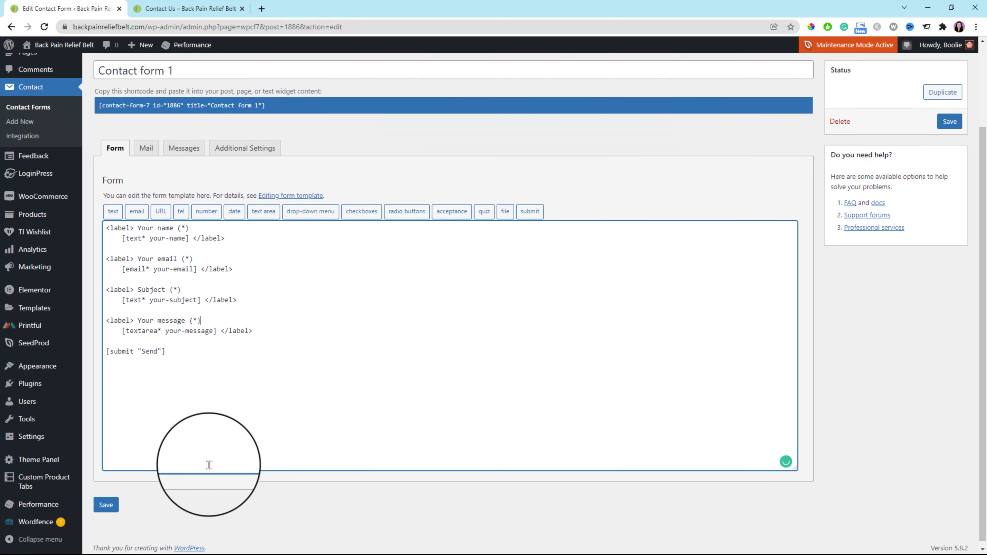
left_click(106, 509)
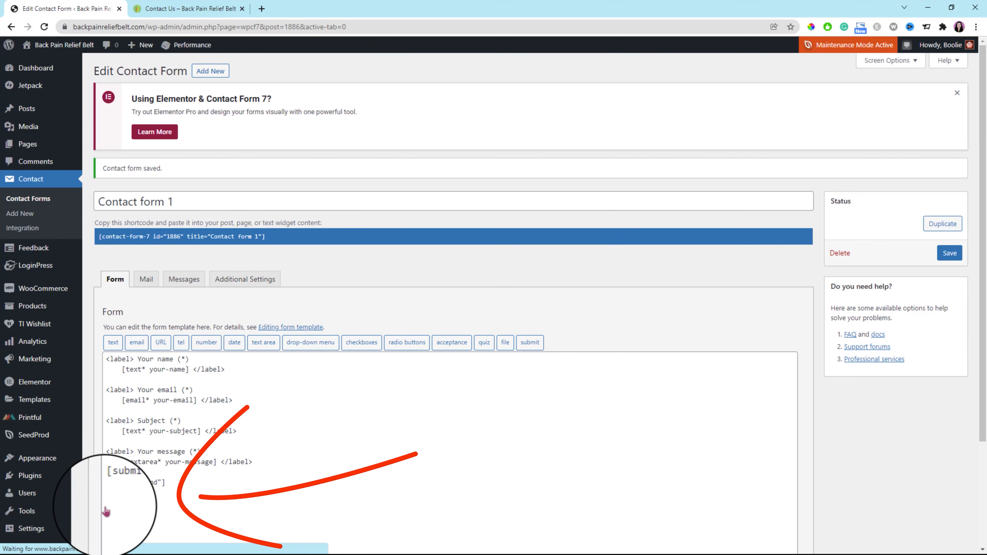
left_click(268, 462)
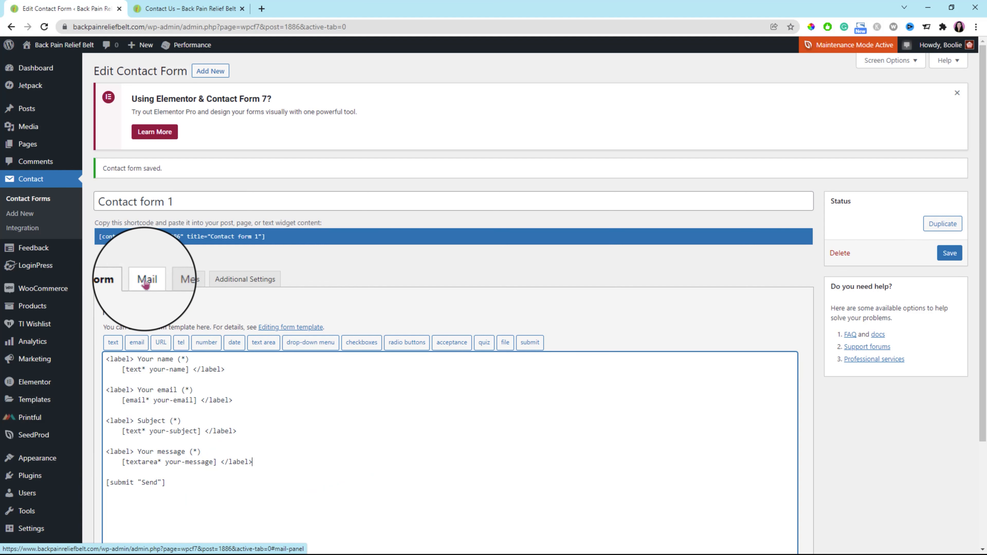
- In the form's mail template, change the part before the @ in the From address to "info"
left_click(146, 282)
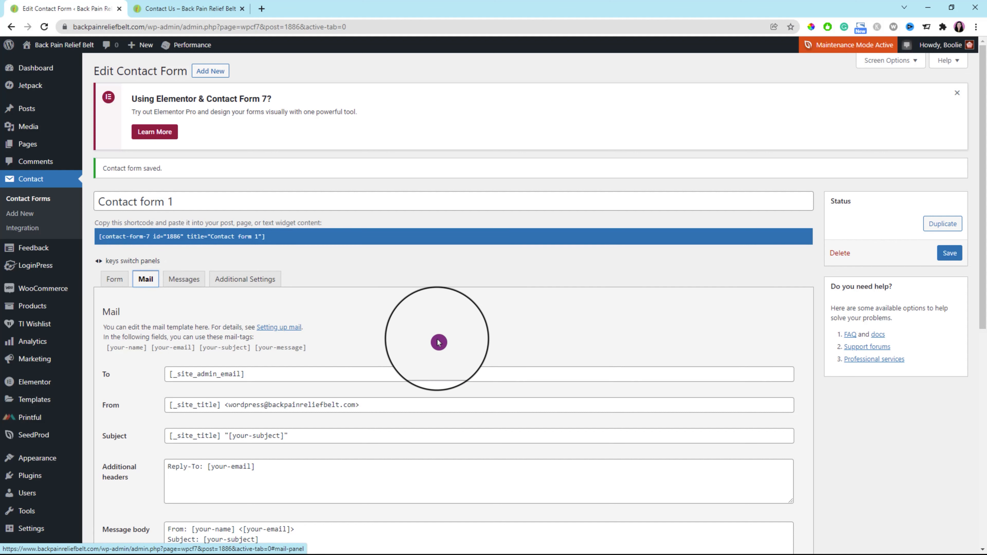
scroll(438, 342, "down", 2)
scroll(438, 342, "down", 3)
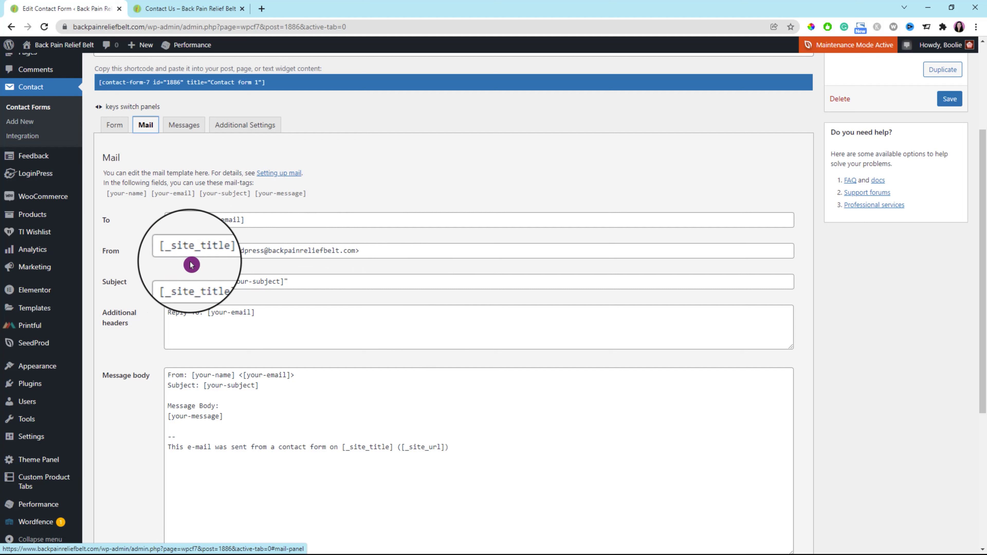
left_click(233, 251)
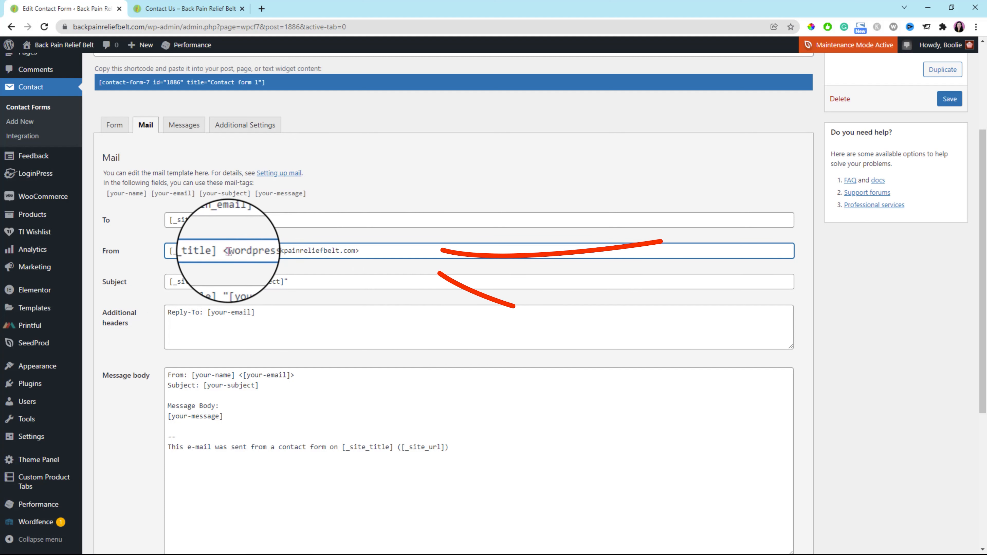
left_click_drag(229, 251, 264, 252)
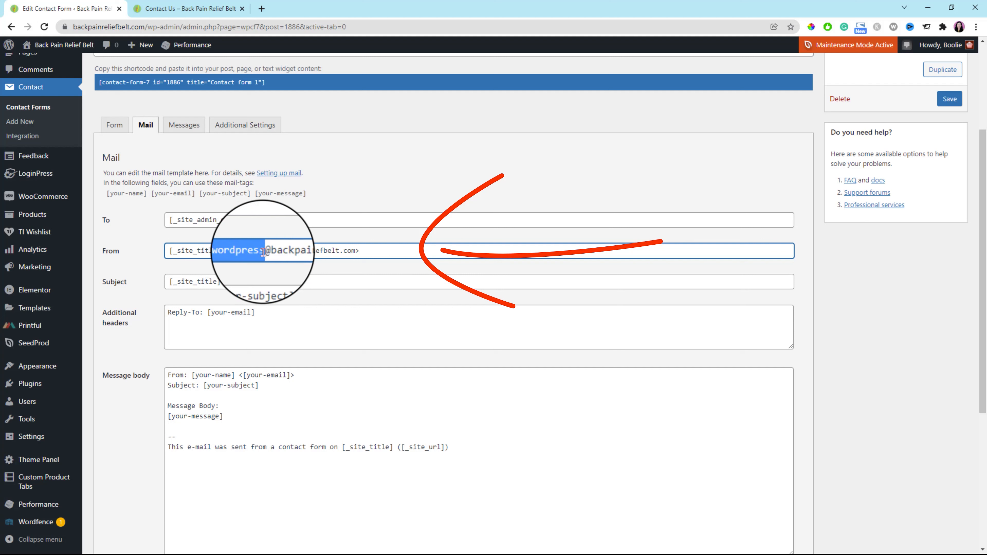
type("inf")
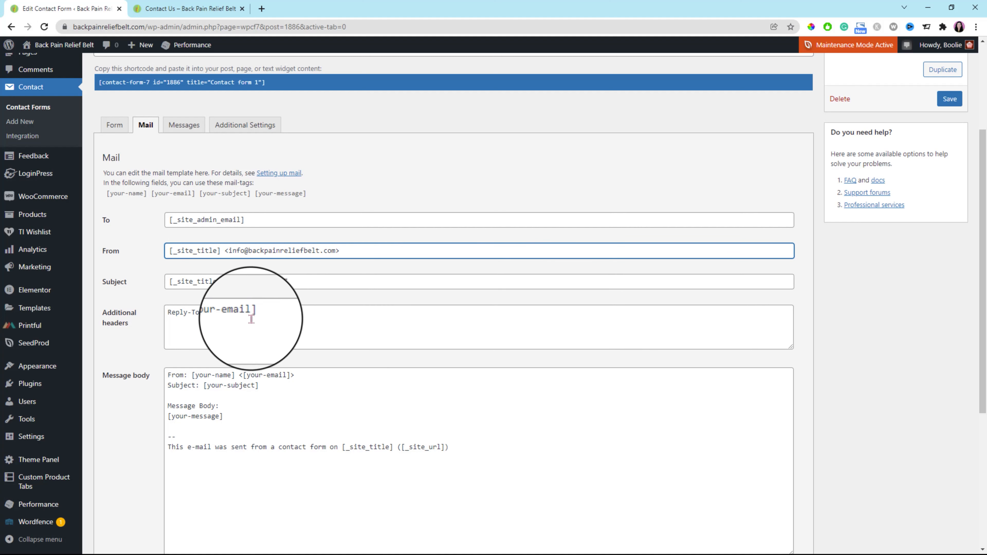
- Check the mail template's additional headers and open the To field for editing
left_click(265, 318)
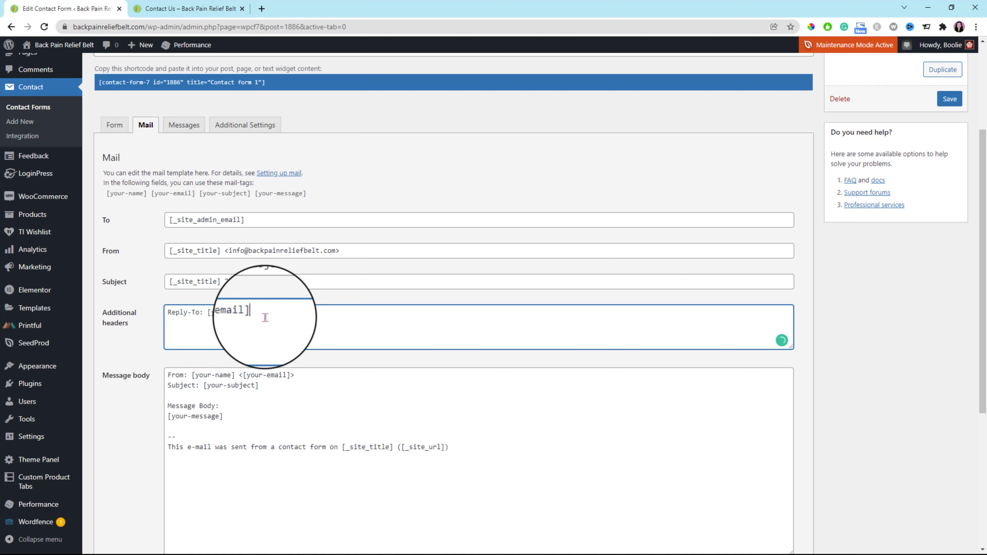
left_click(286, 221)
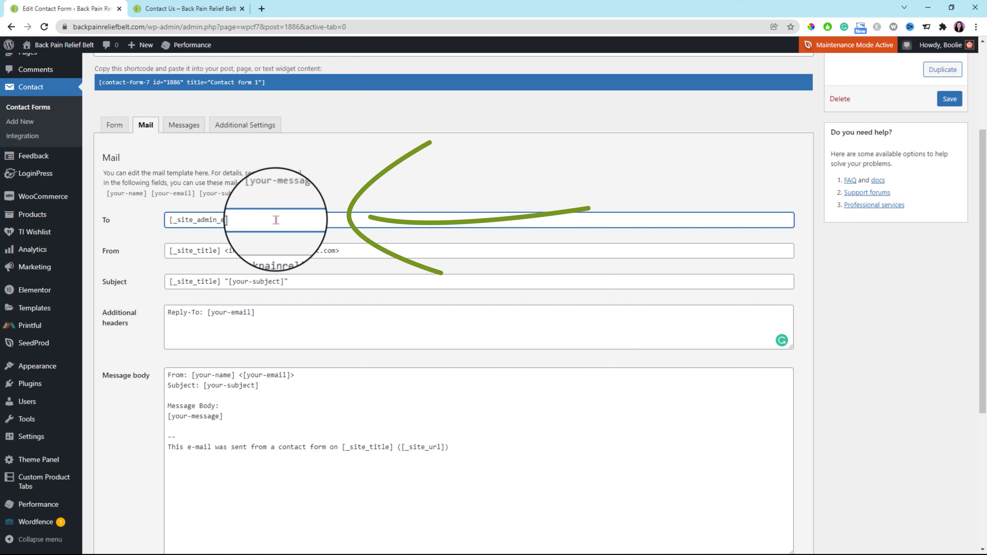